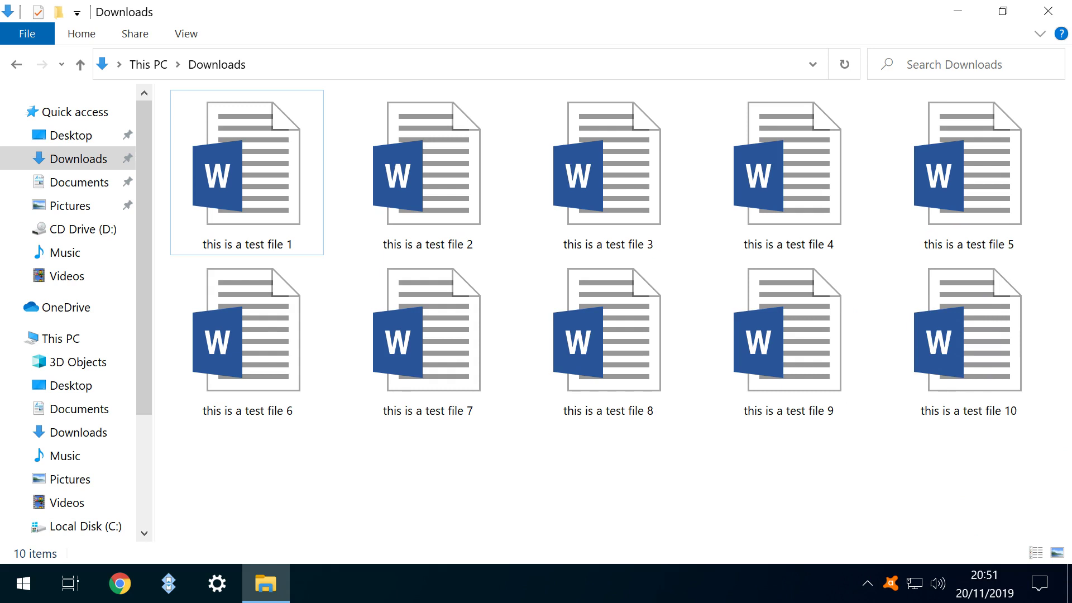
# - Select all ten test files in Downloads and open them in PowerRename
pyautogui.hotkey('ctrl', 'a')
pyautogui.rightClick(305, 63)
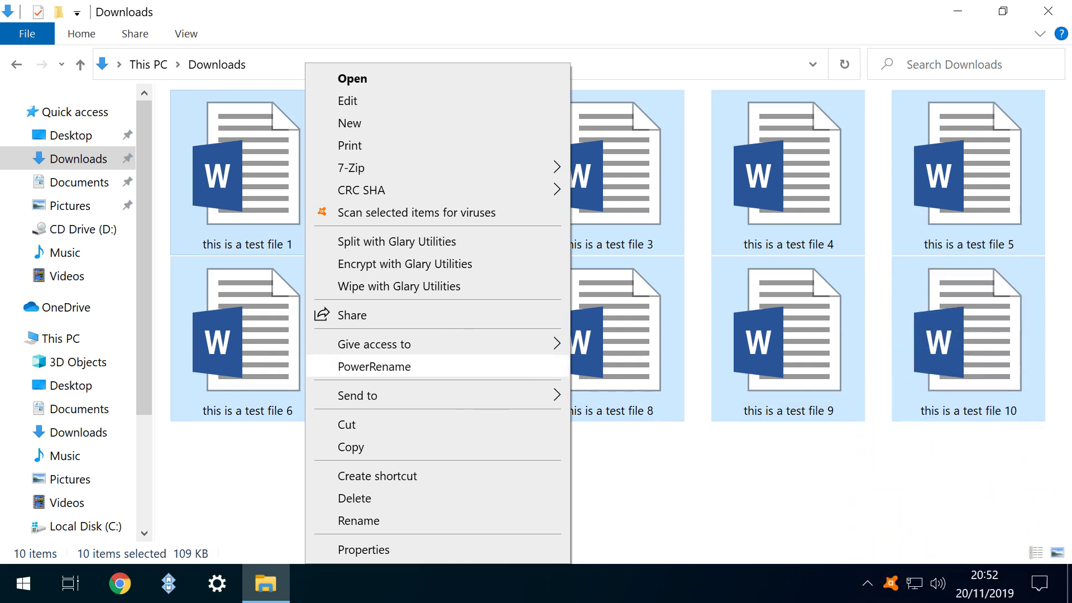
pyautogui.click(374, 367)
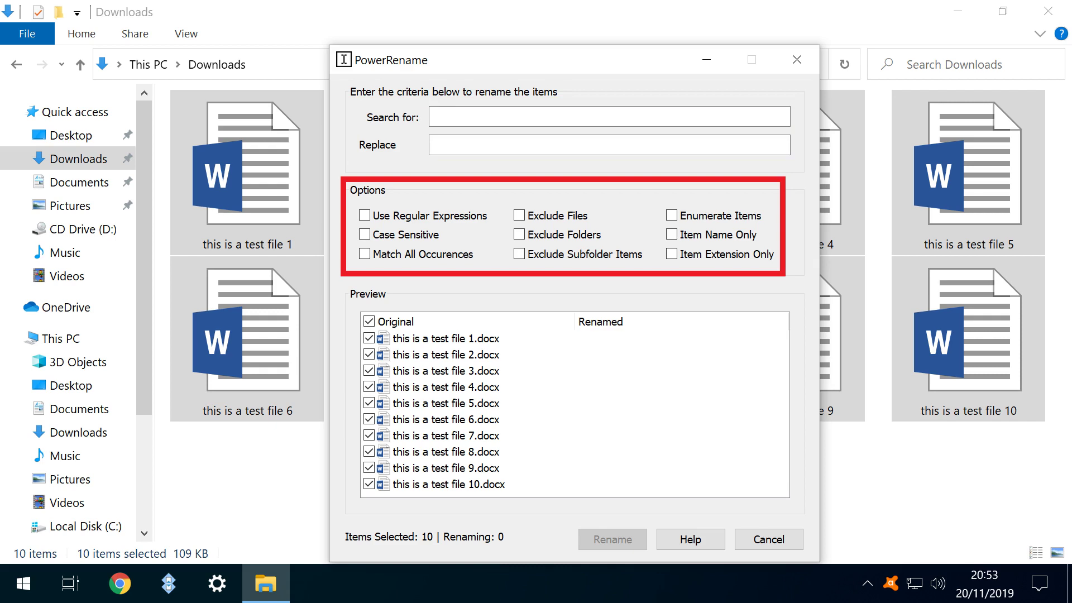
# - Replace 'test' with 'demonstration' in all ten file names and apply the rename
pyautogui.click(501, 121)
pyautogui.write('test')
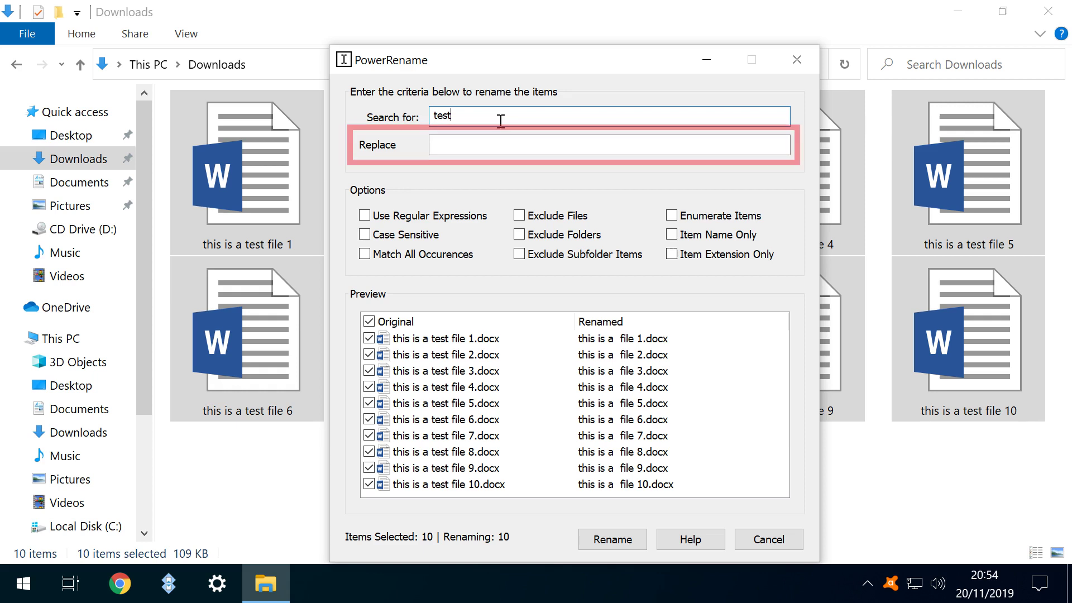
pyautogui.press('Tab')
pyautogui.write('demonstration')
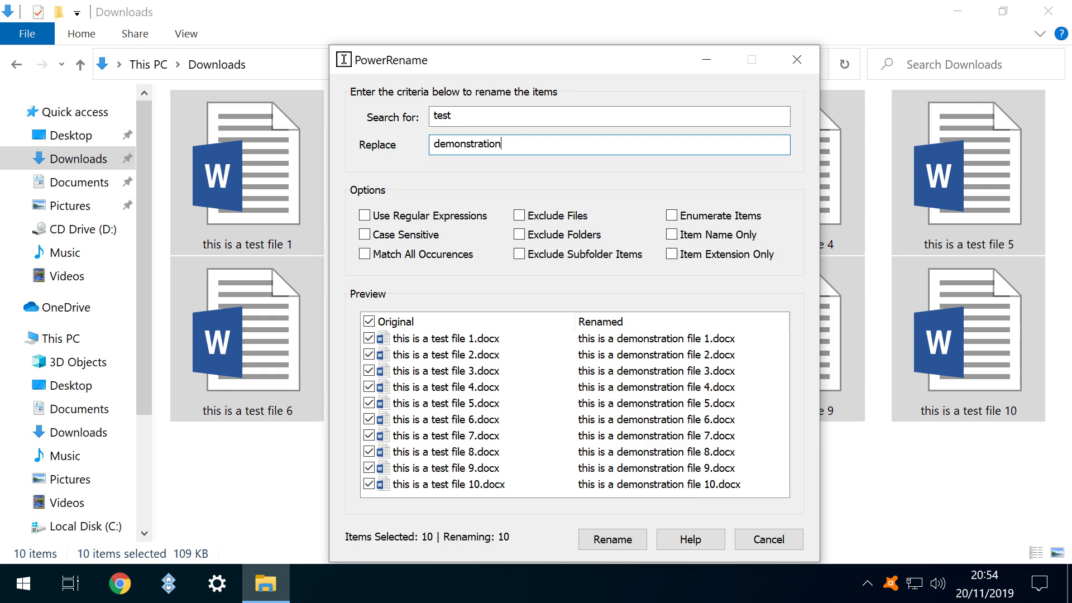
pyautogui.click(612, 540)
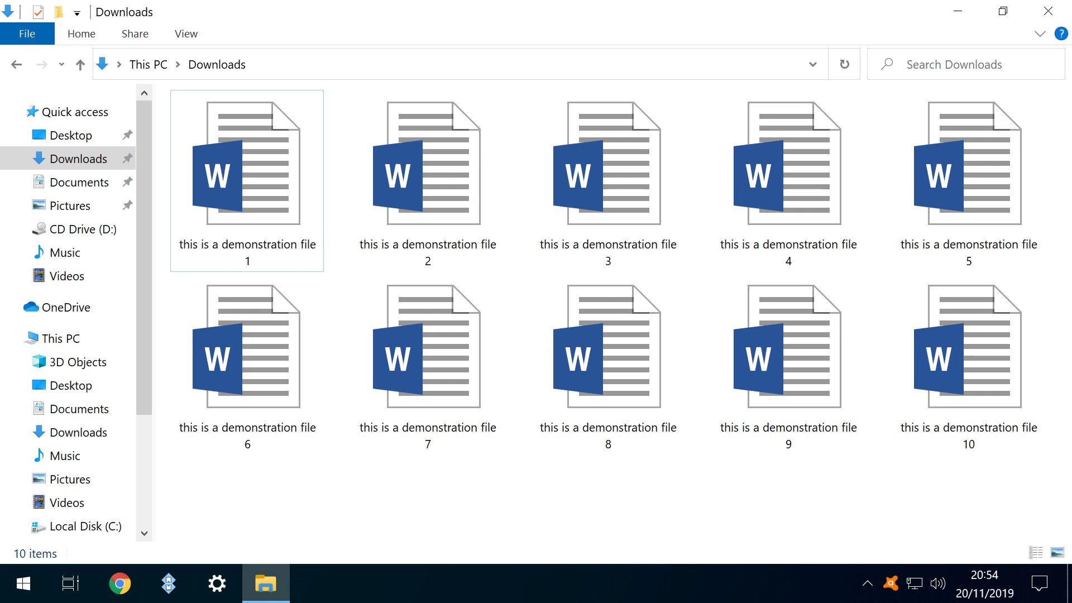
# - Undo the rename so the files revert to 'this is a test file' names
pyautogui.rightClick(534, 115)
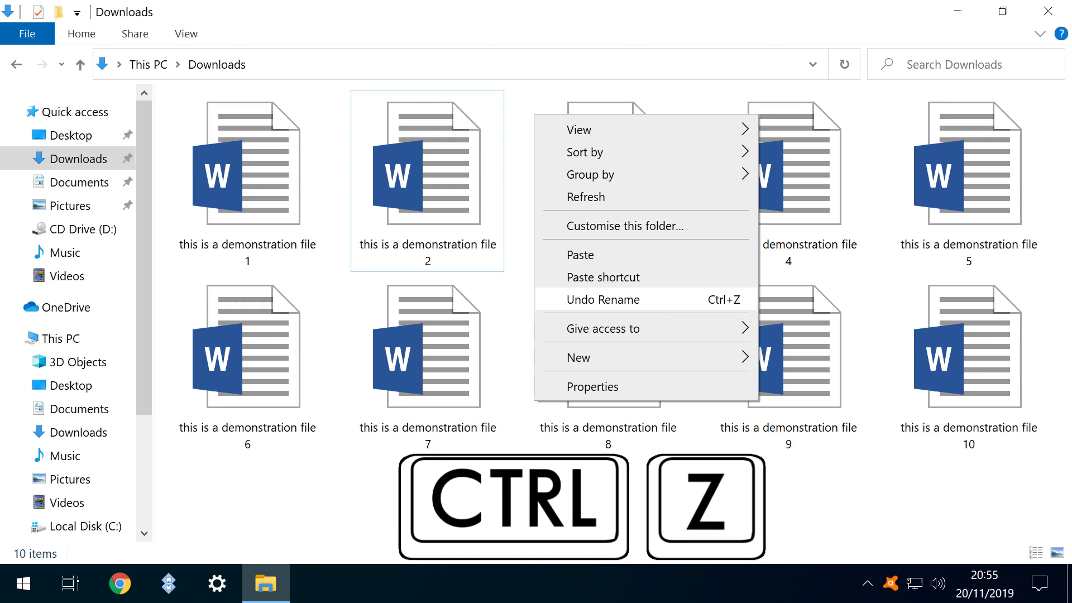
pyautogui.hotkey('ctrl', 'z')
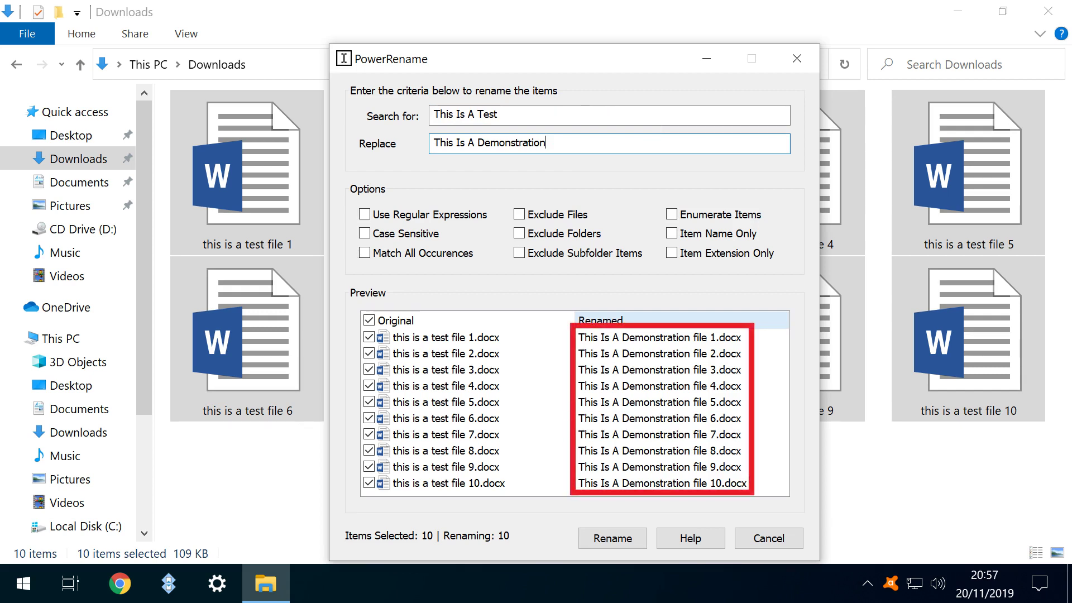
# - Turn on Case Sensitive and apply the rename to 'This Is A Test File'
pyautogui.click(364, 234)
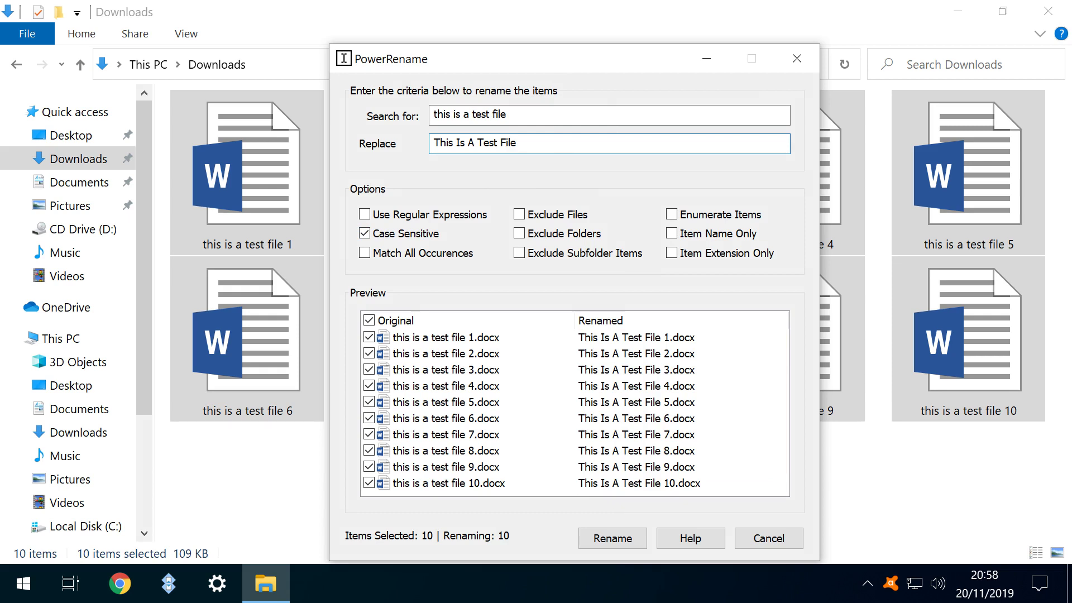
pyautogui.press('Return')
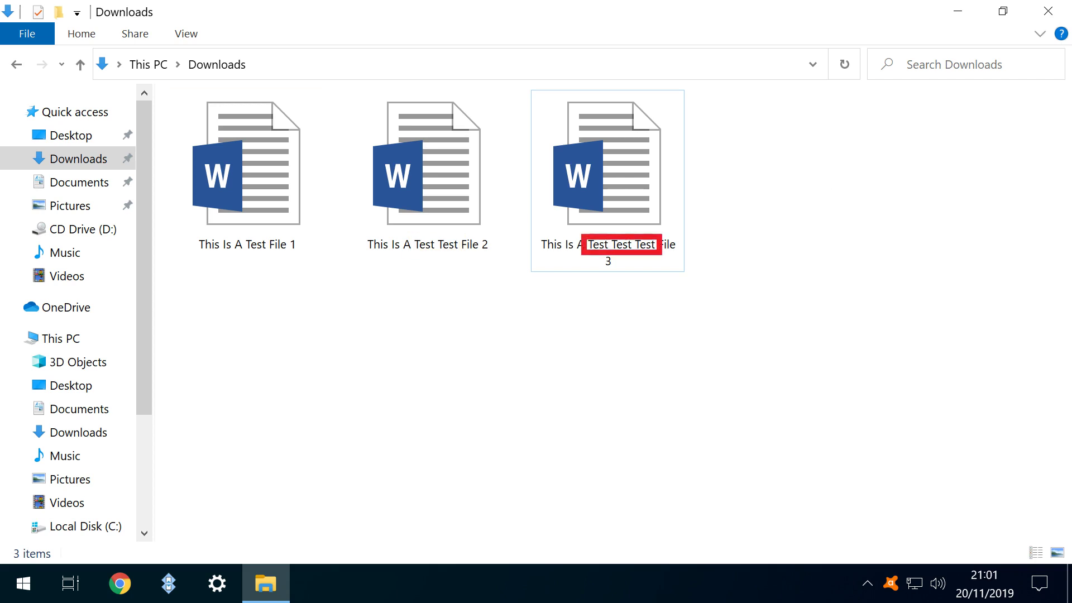
# - Open the three test files in PowerRename and preview every 'Test' becoming 'Demonstration' with Match All Occurrences
pyautogui.hotkey('ctrl', 'a')
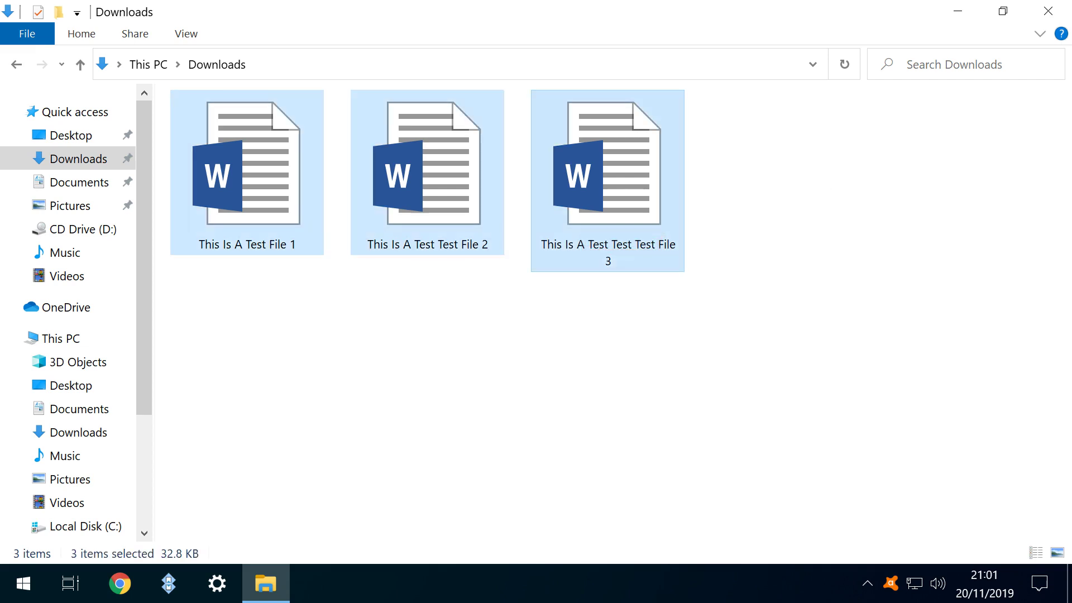
pyautogui.rightClick(673, 257)
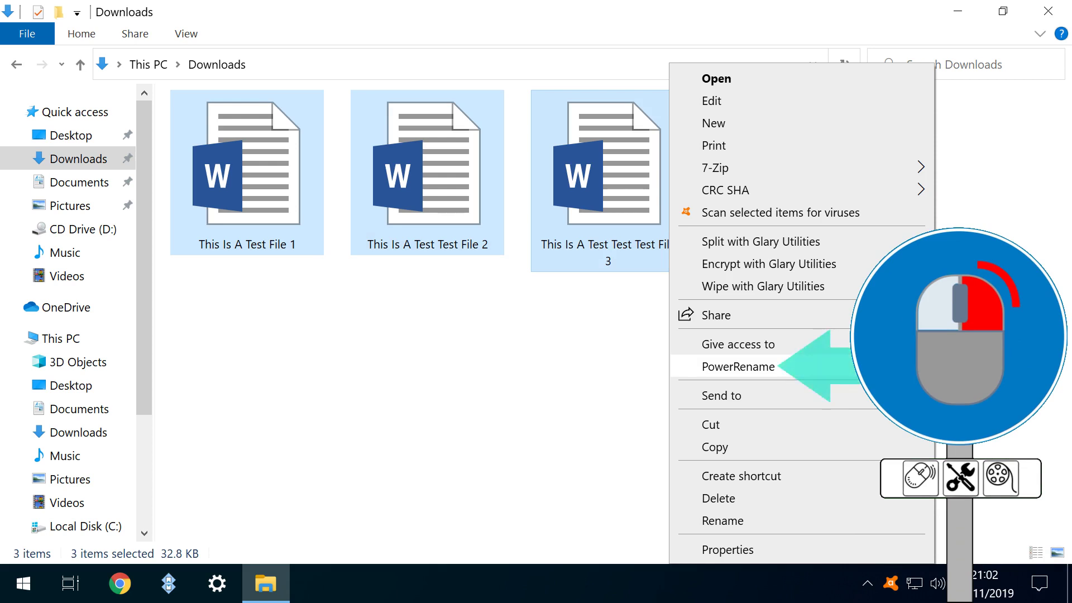
pyautogui.click(739, 366)
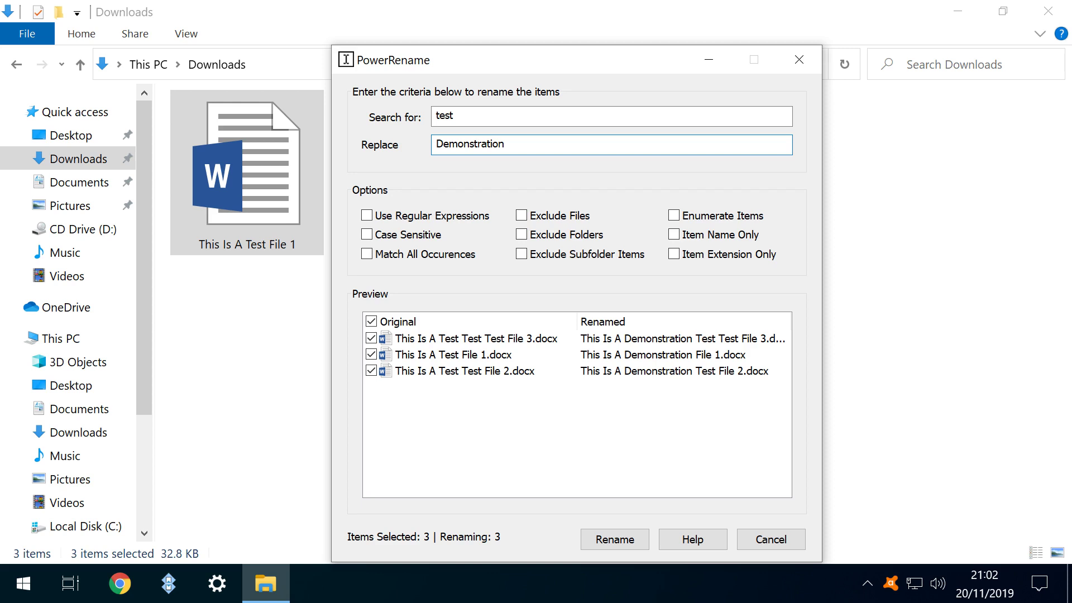
pyautogui.click(367, 254)
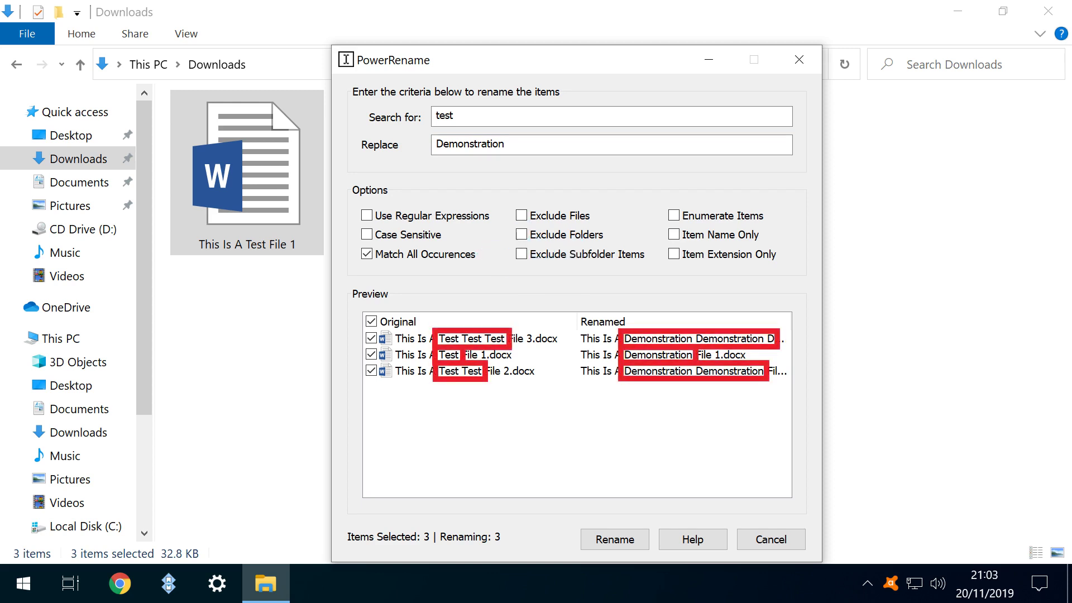
pyautogui.click(521, 216)
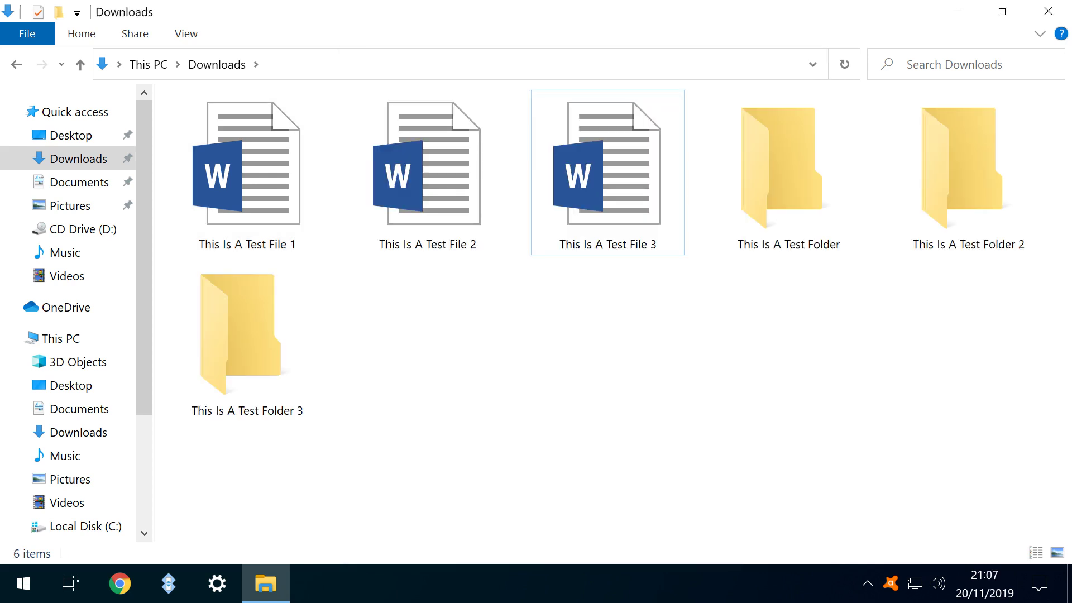
# - Open all six items in PowerRename, enable Exclude Folders and untick 'This Is A Test File 1'
pyautogui.hotkey('ctrl', 'a')
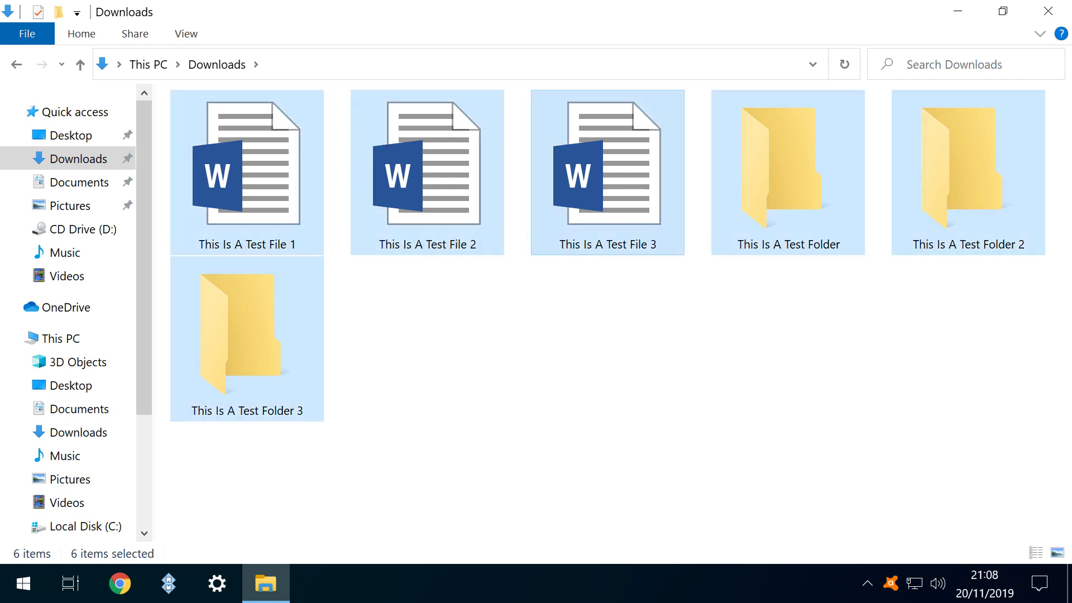
pyautogui.rightClick(474, 152)
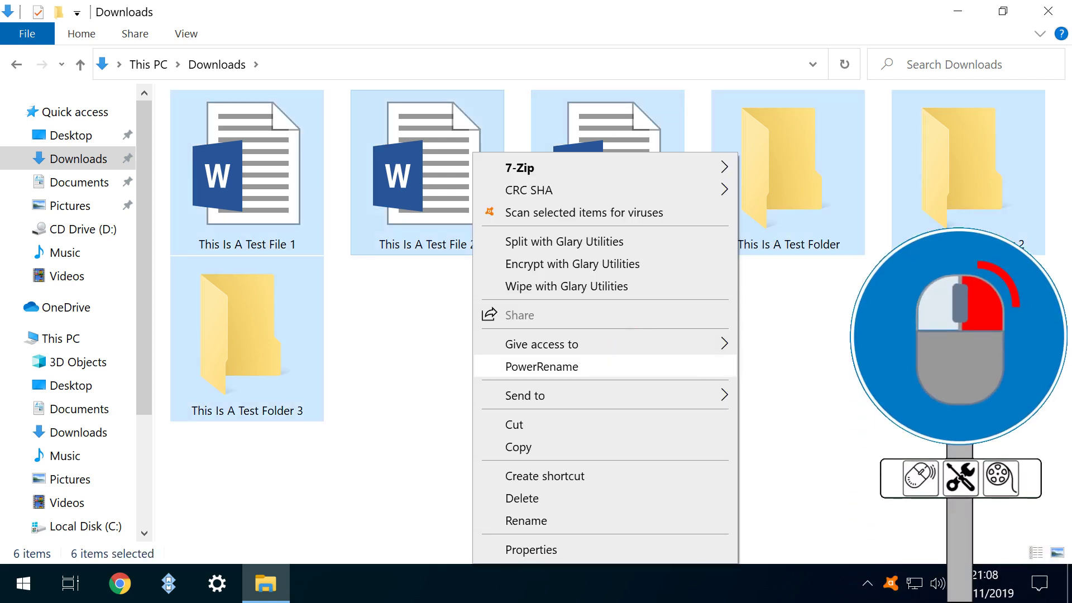
pyautogui.click(542, 366)
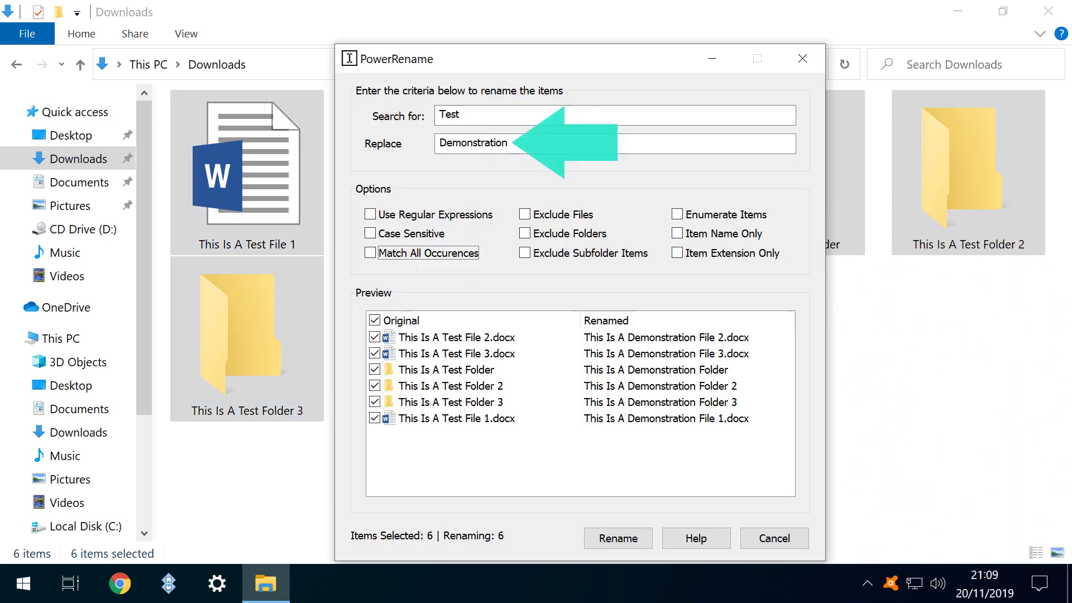
pyautogui.click(525, 214)
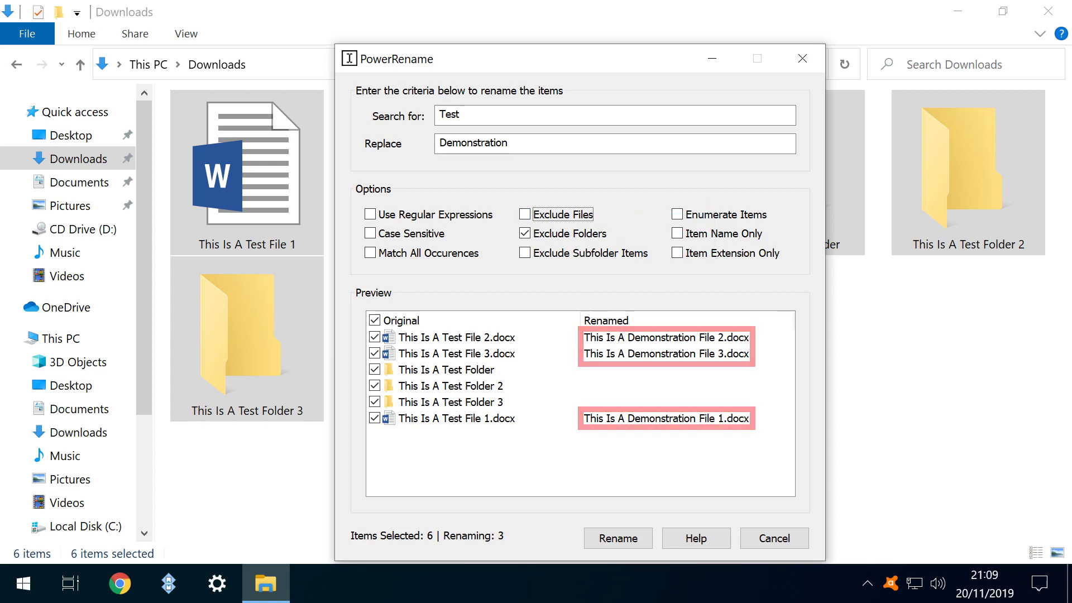
pyautogui.click(374, 418)
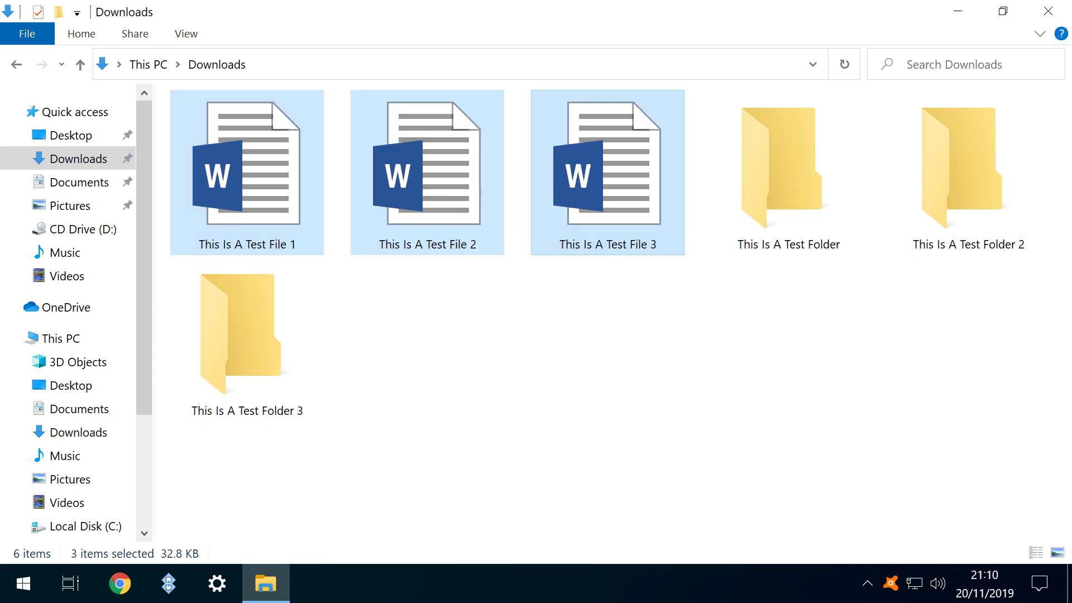
# - Cut the three Word files and paste them into 'This Is A Test Folder'
pyautogui.rightClick(306, 168)
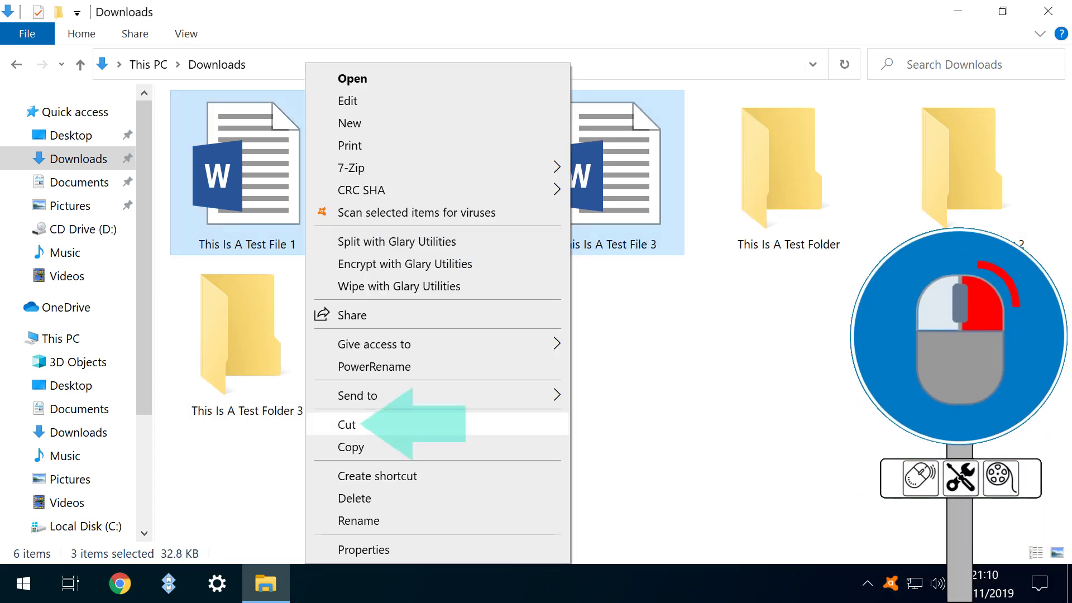
pyautogui.click(347, 425)
pyautogui.click(788, 174)
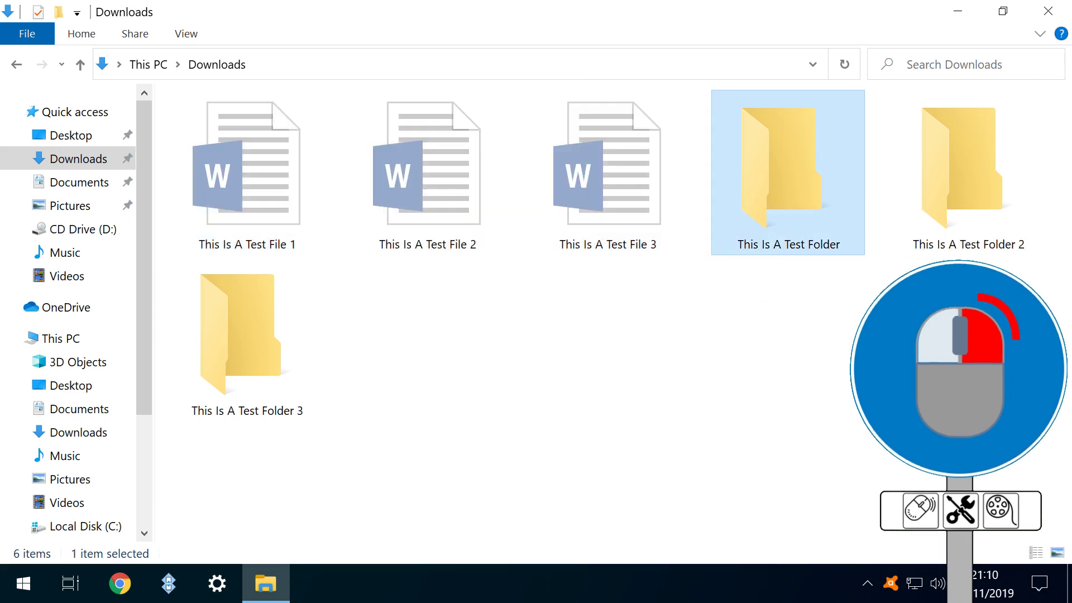
pyautogui.rightClick(788, 173)
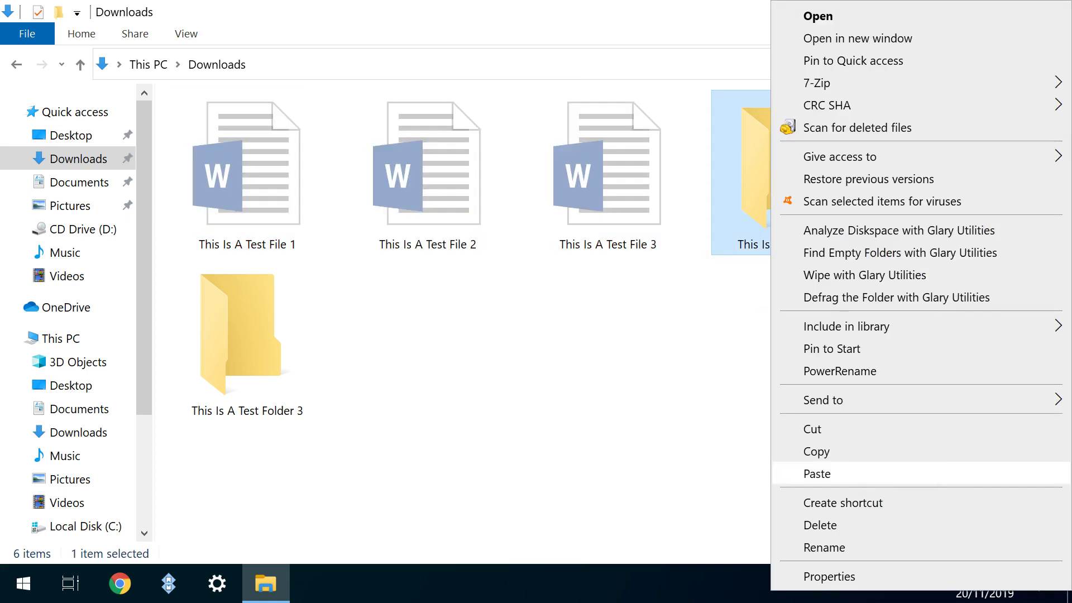
pyautogui.click(817, 474)
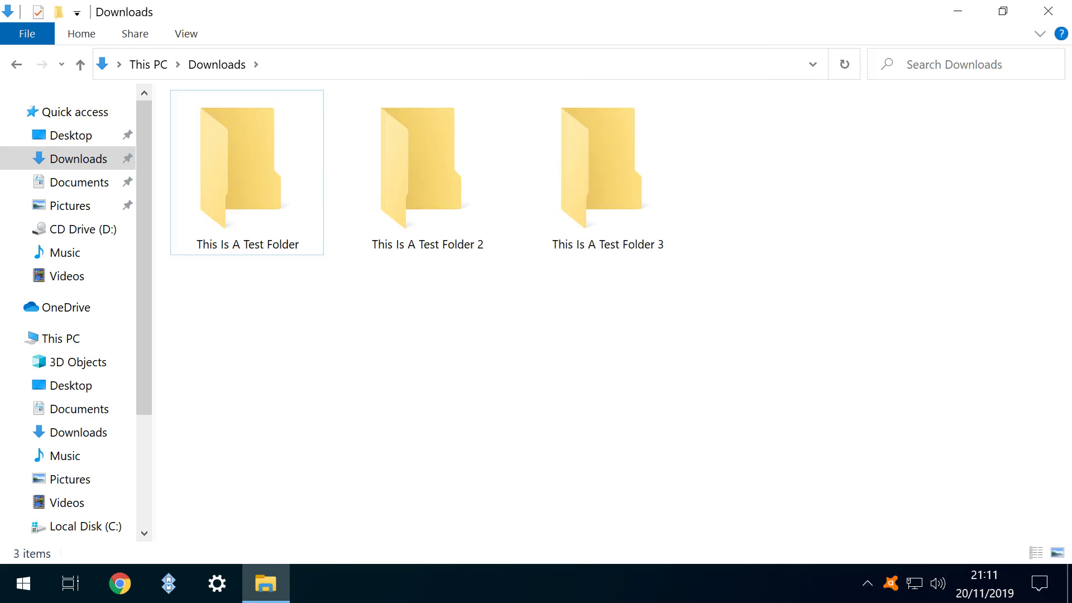
# - Open the three folders in PowerRename and enable Exclude Subfolder Items
pyautogui.hotkey('ctrl', 'a')
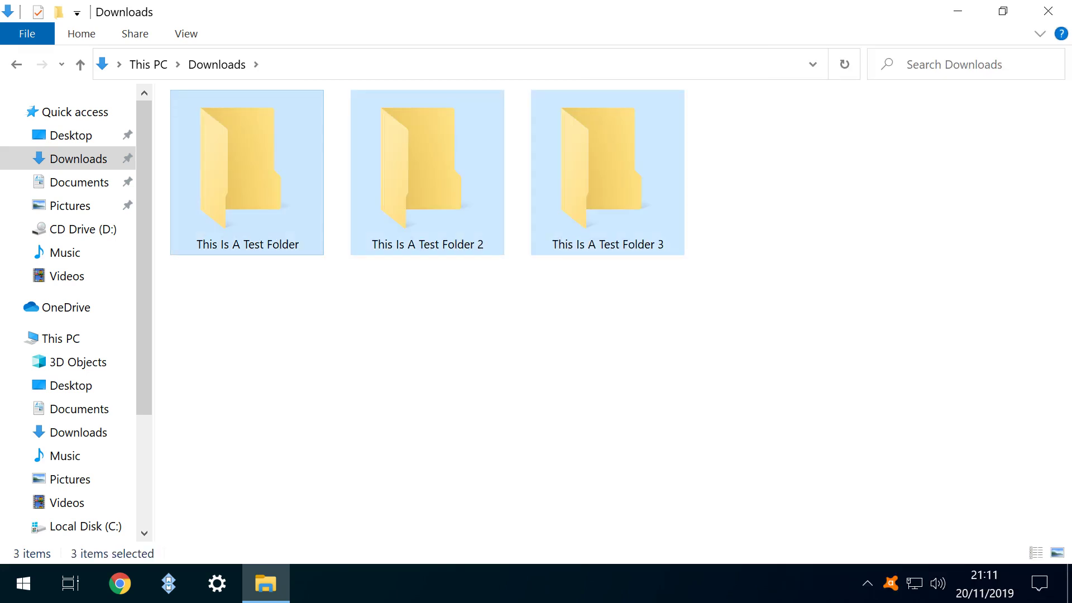
pyautogui.rightClick(318, 109)
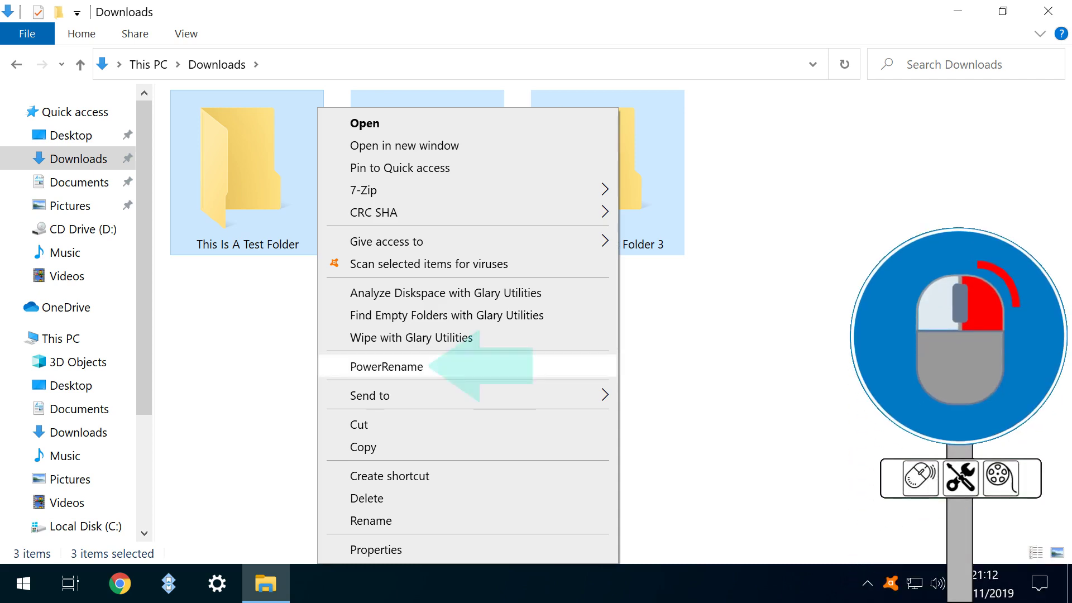
pyautogui.click(369, 363)
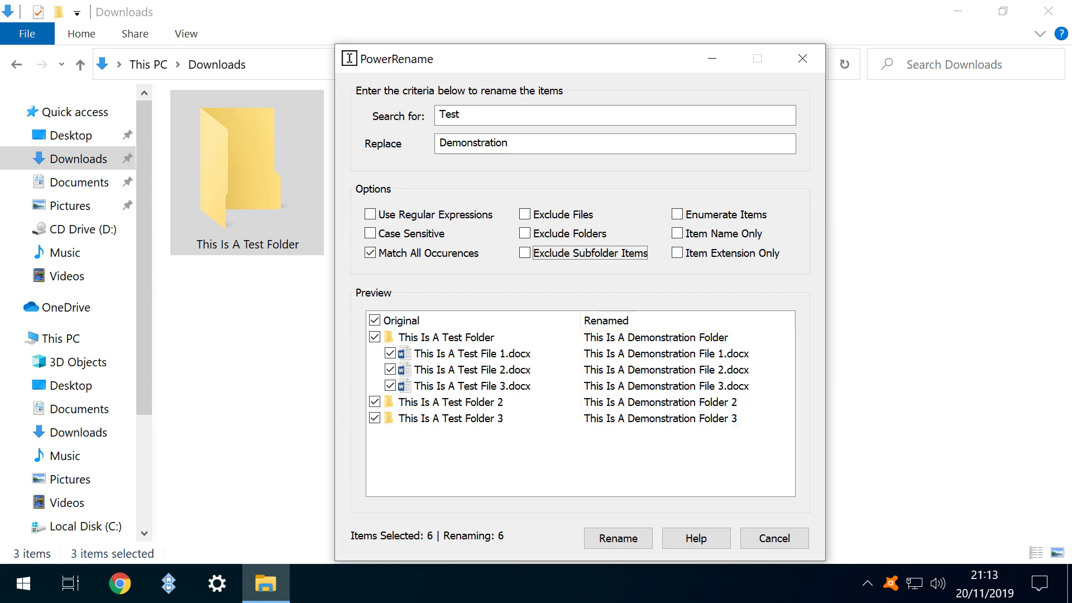
pyautogui.press('space')
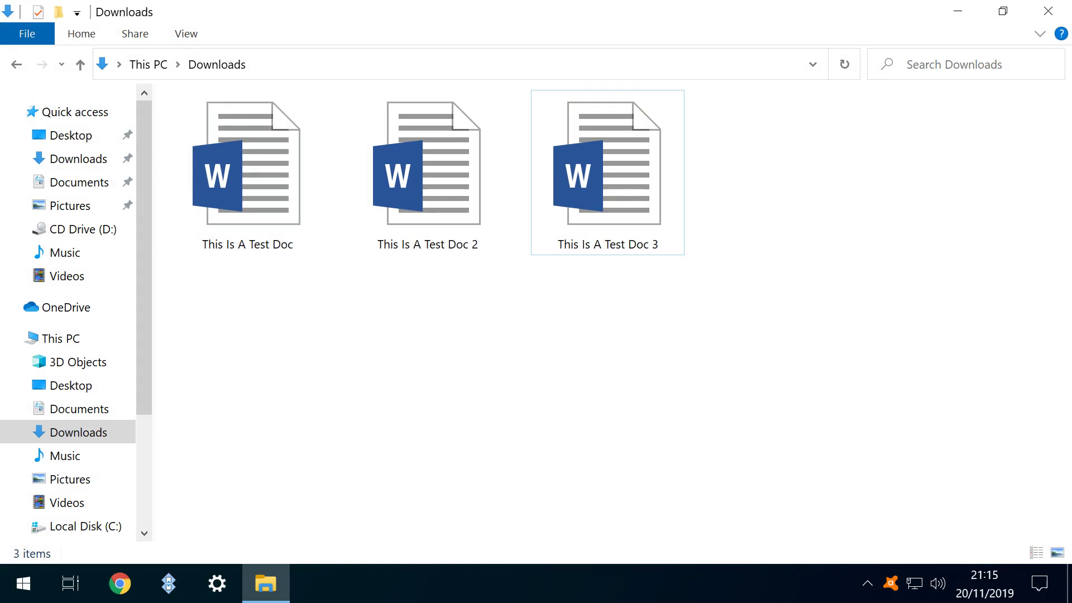
# - Open the three Doc files in PowerRename, search 'doc', then try Item Name Only and Item Extension Only
pyautogui.hotkey('ctrl', 'a')
pyautogui.hotkey('shift', 'F10')
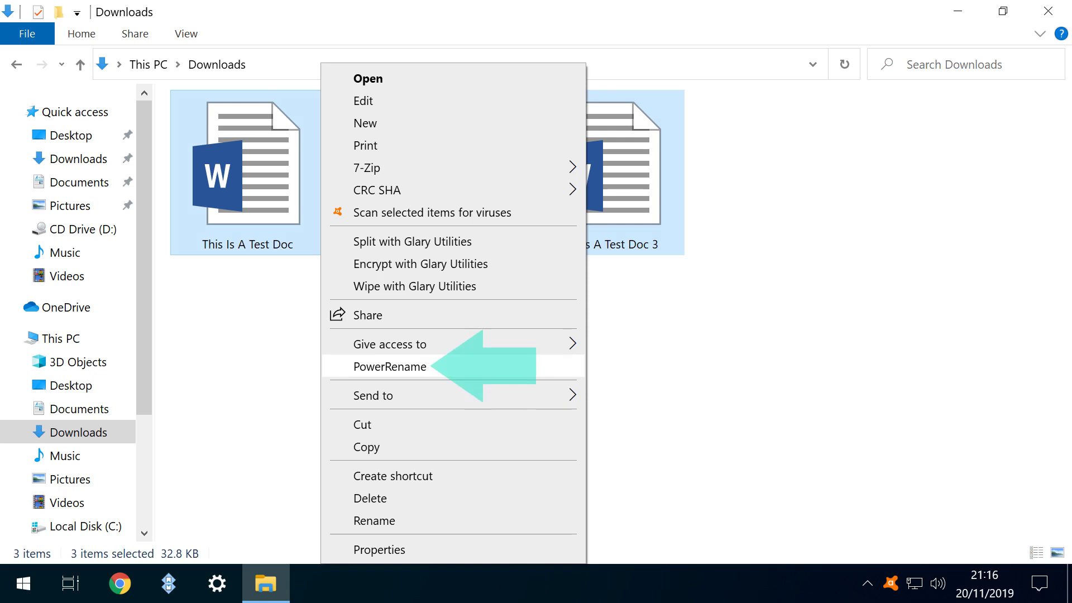
pyautogui.press('Return')
pyautogui.write('doc')
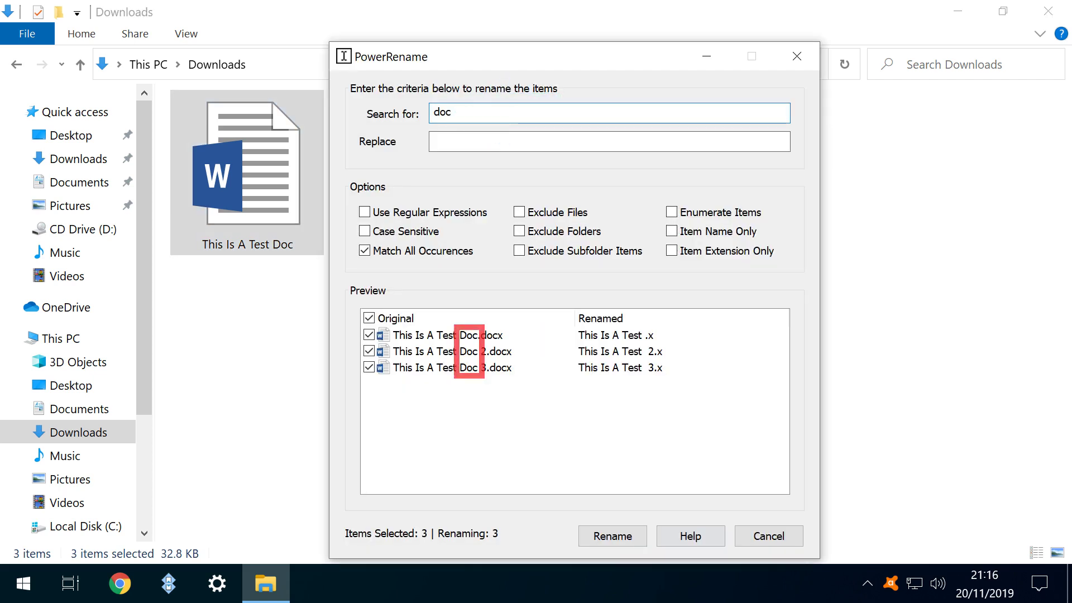
pyautogui.click(671, 231)
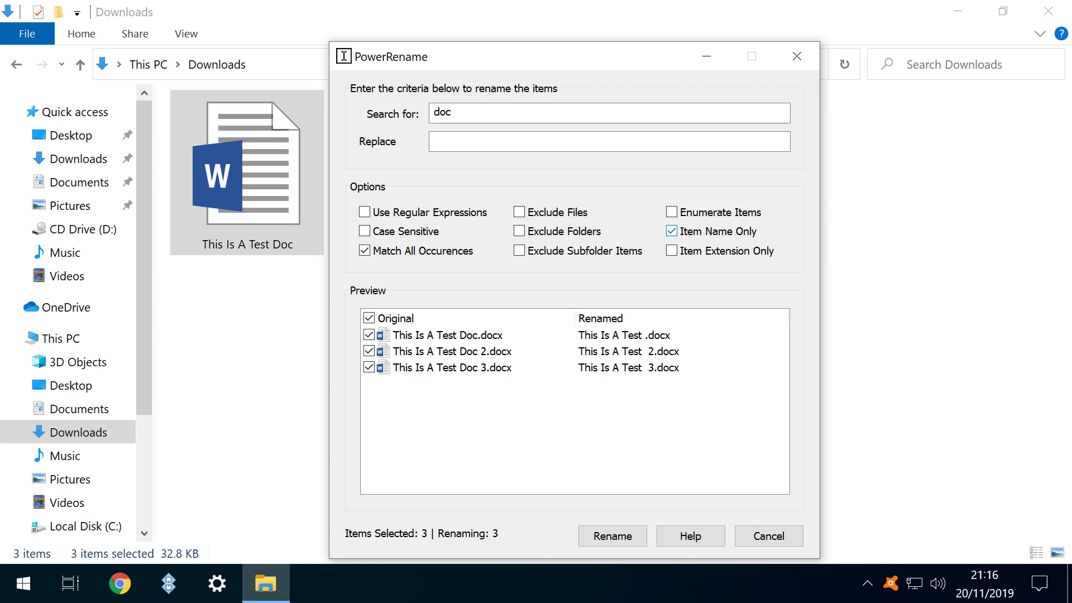
pyautogui.click(672, 250)
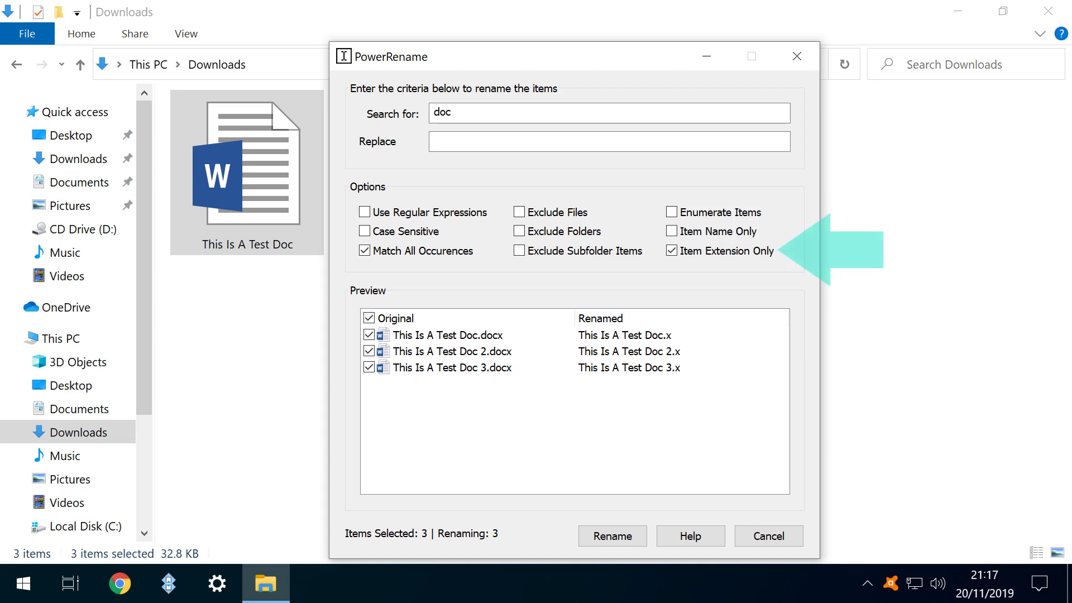